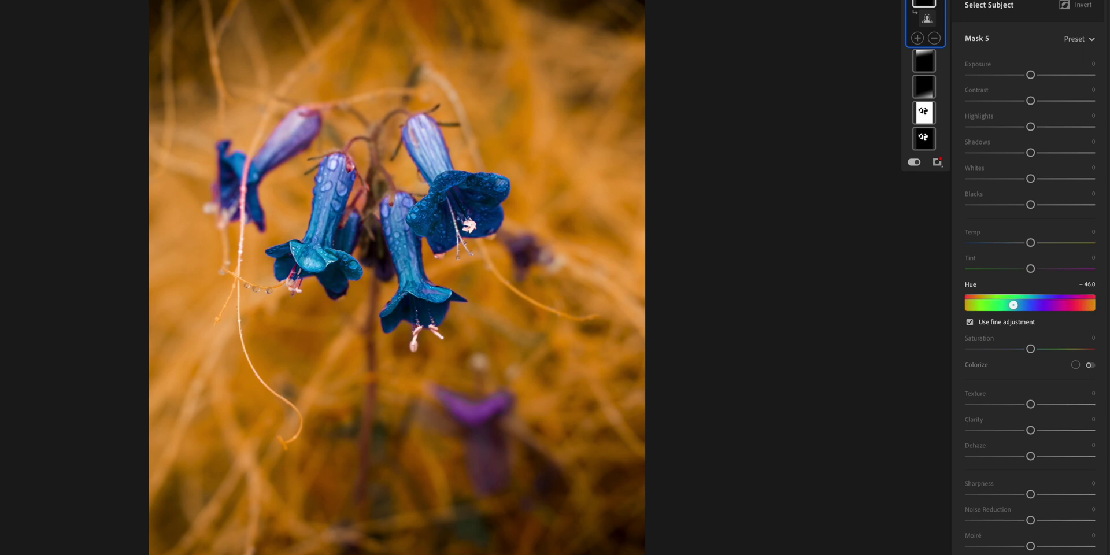
# Shift the masked flowers' Hue from about -33 to -57 to turn them teal.
pyautogui.moveTo(1017, 305); pyautogui.dragTo(1050, 303)
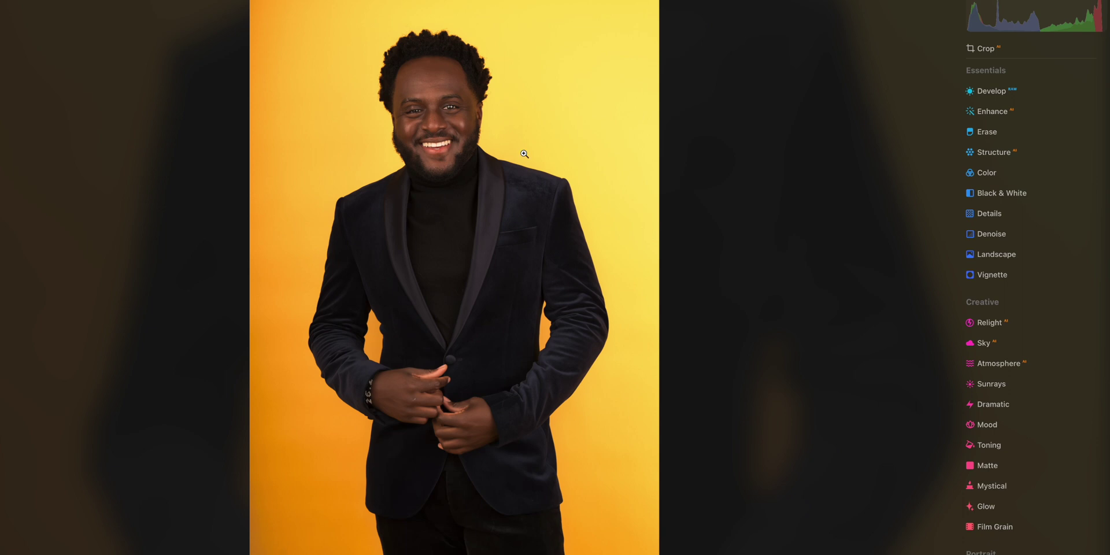
# Add an AI Human mask to the Color adjustments so it covers the man in the portrait.
pyautogui.click(986, 173)
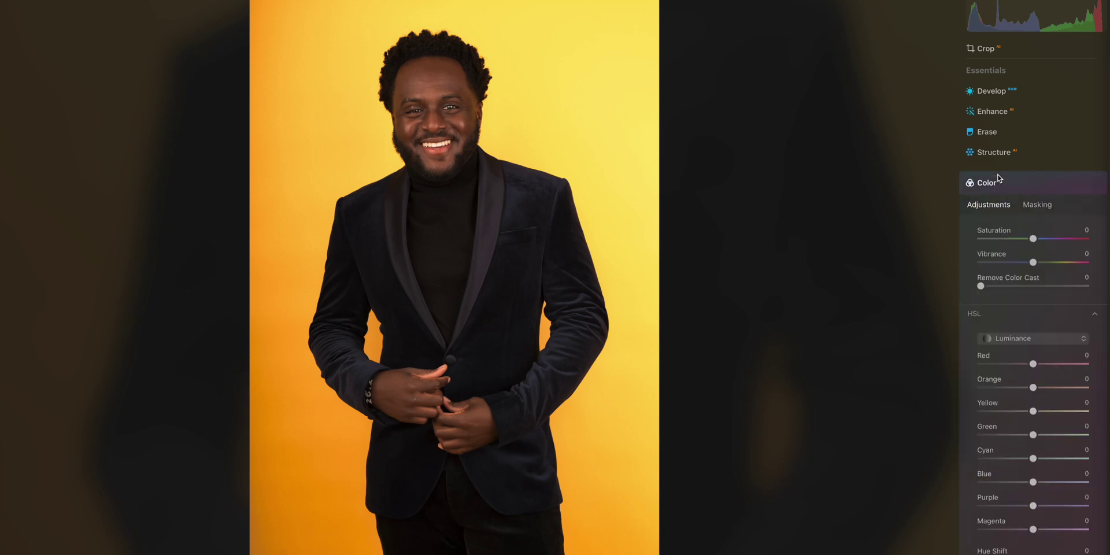
pyautogui.click(1036, 205)
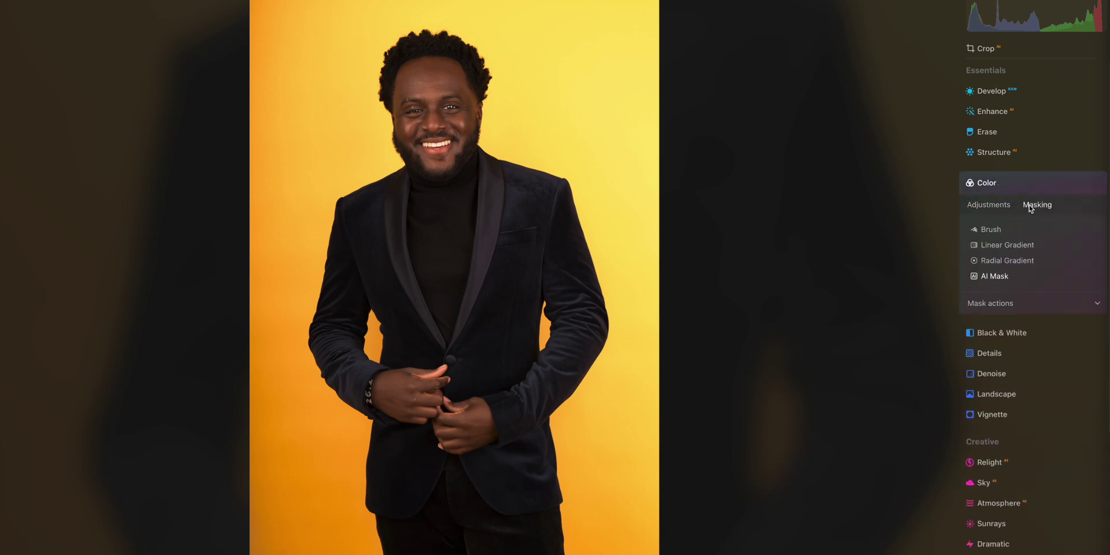
pyautogui.click(994, 277)
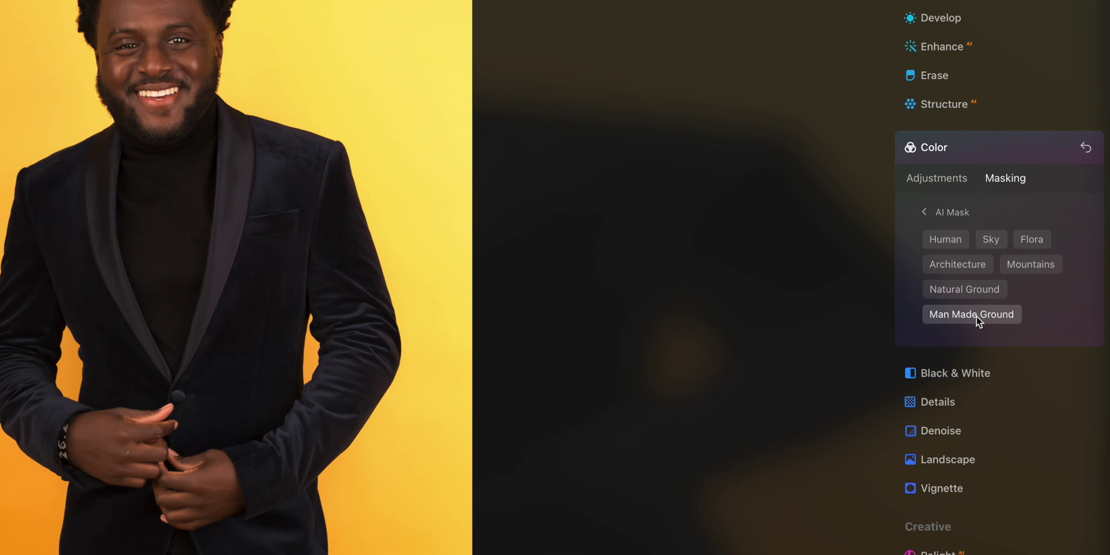
pyautogui.click(945, 238)
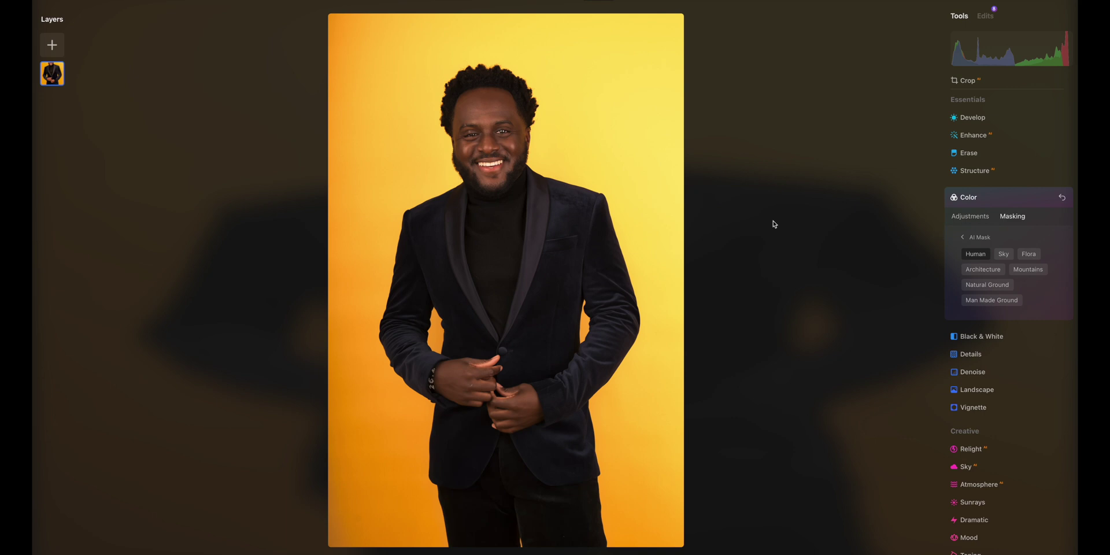
pyautogui.click(972, 242)
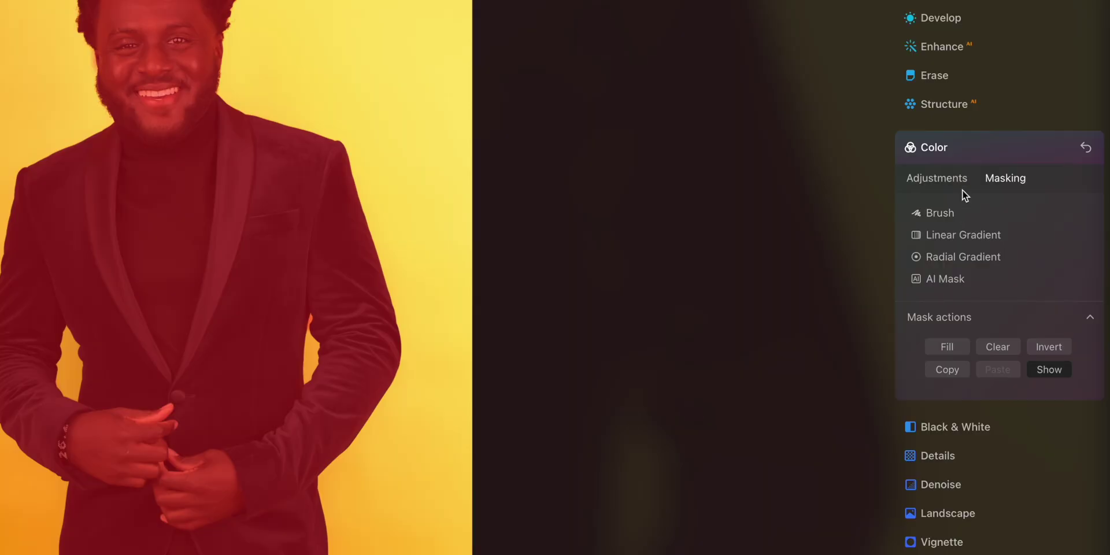
# Set Remove Color Cast to 5 for the masked person and switch the HSL controls to Saturation.
pyautogui.click(953, 179)
pyautogui.scroll(-1, 987, 285)
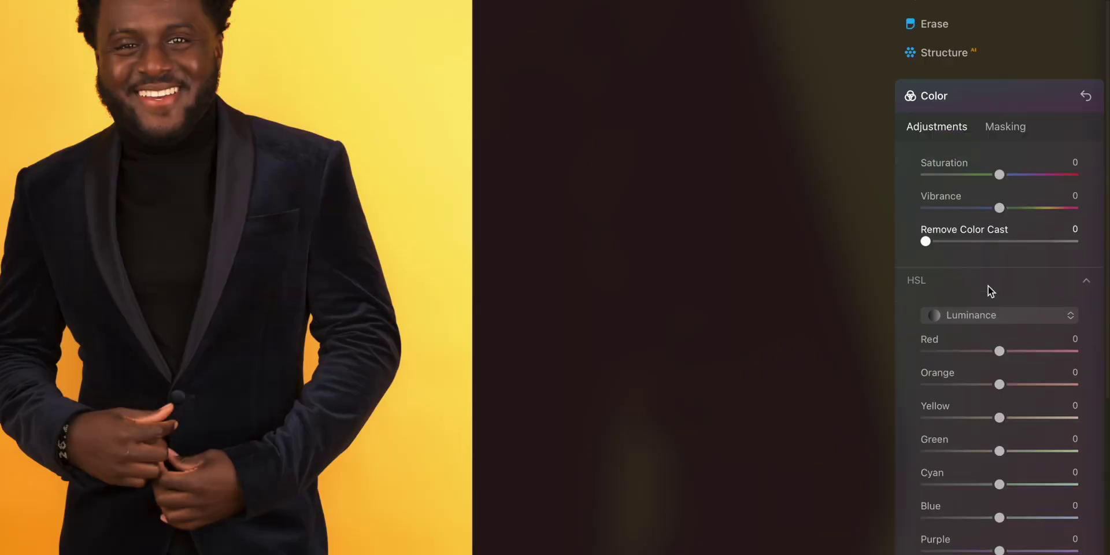
pyautogui.scroll(-1, 987, 285)
pyautogui.moveTo(926, 193); pyautogui.dragTo(1083, 219)
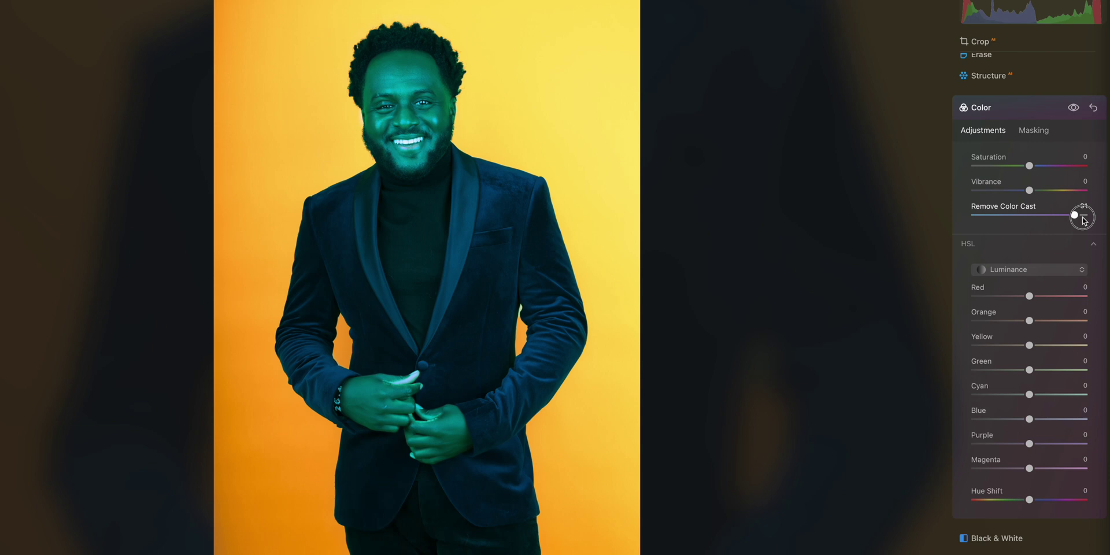
pyautogui.moveTo(1083, 220); pyautogui.dragTo(981, 218)
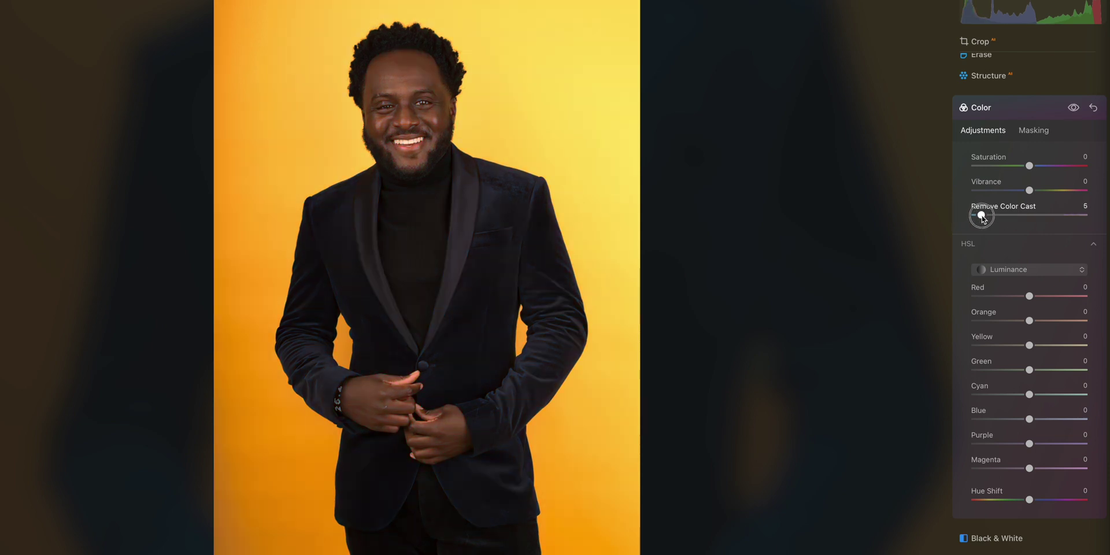
pyautogui.click(984, 269)
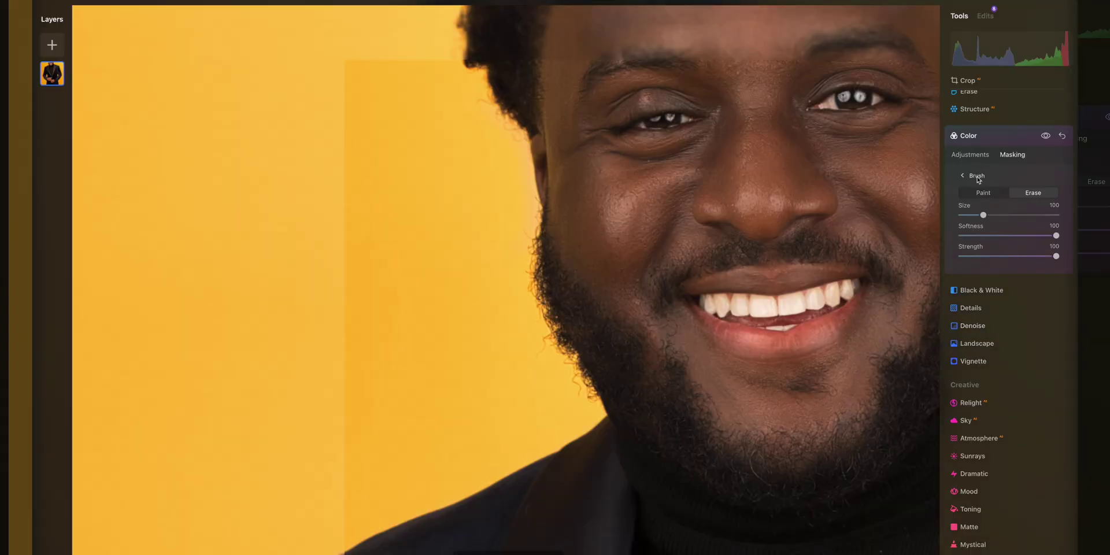
# Erase the mask along the face edge and lower Yellow saturation in the mask to -74.
pyautogui.moveTo(501, 139)
pyautogui.mouseDown()
pyautogui.moveTo(516, 190)
pyautogui.moveTo(505, 259)
pyautogui.moveTo(500, 129)
pyautogui.moveTo(464, 89)
pyautogui.moveTo(494, 172)
pyautogui.mouseUp()
pyautogui.press('super+0')
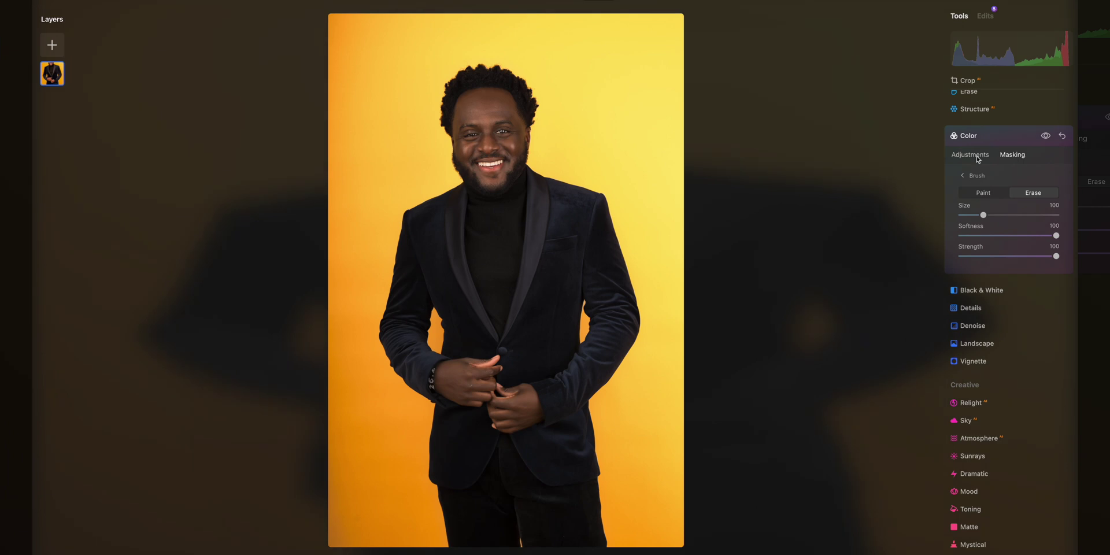
pyautogui.click(977, 155)
pyautogui.moveTo(973, 335)
pyautogui.mouseDown()
pyautogui.moveTo(999, 337)
pyautogui.moveTo(954, 337)
pyautogui.moveTo(973, 335)
pyautogui.mouseUp()
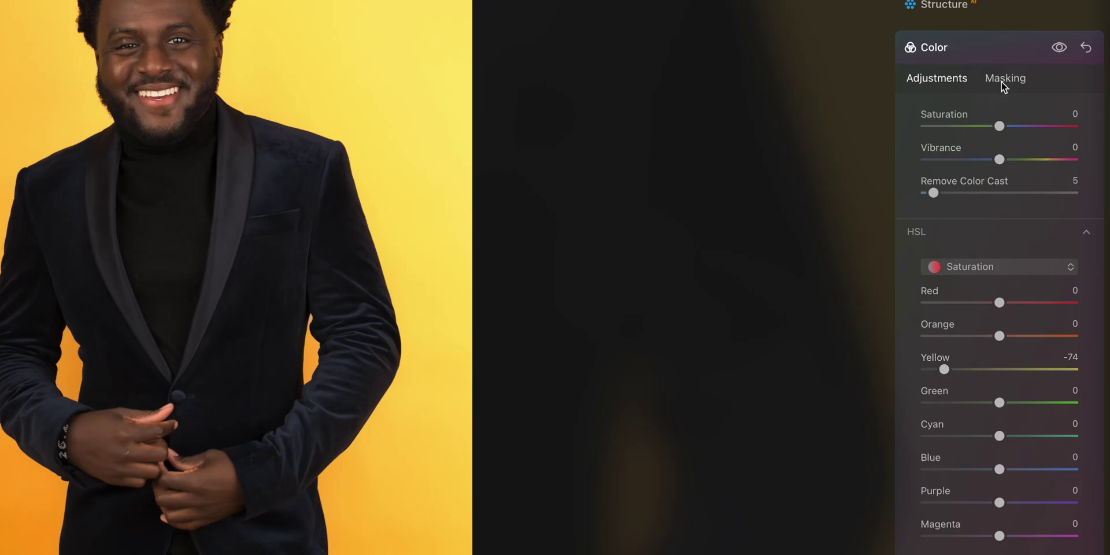
# Redo the AI Human mask, invert it to target the background, and set Yellow saturation to -2.
pyautogui.click(1005, 79)
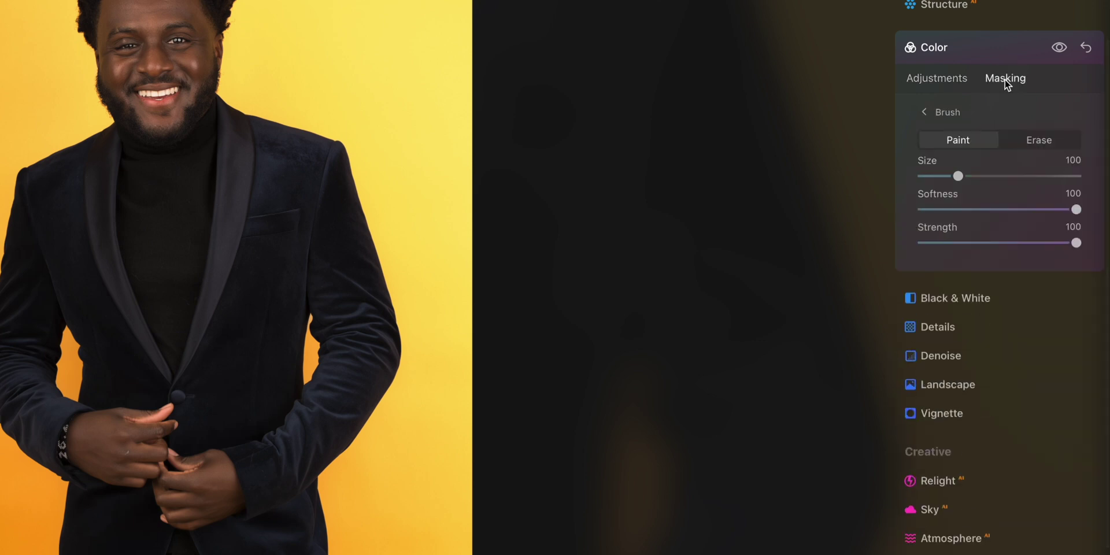
pyautogui.click(948, 114)
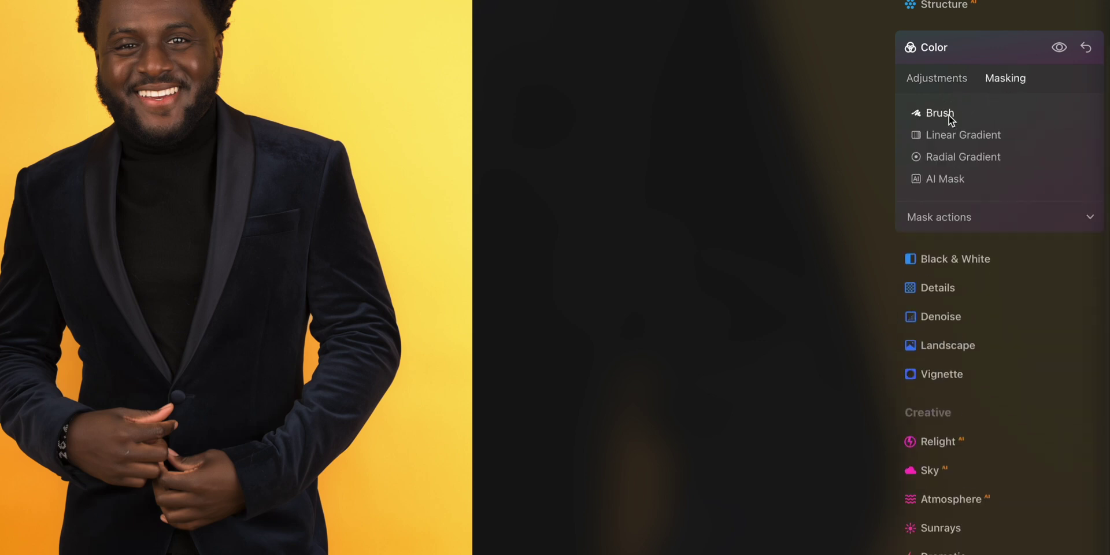
pyautogui.click(978, 179)
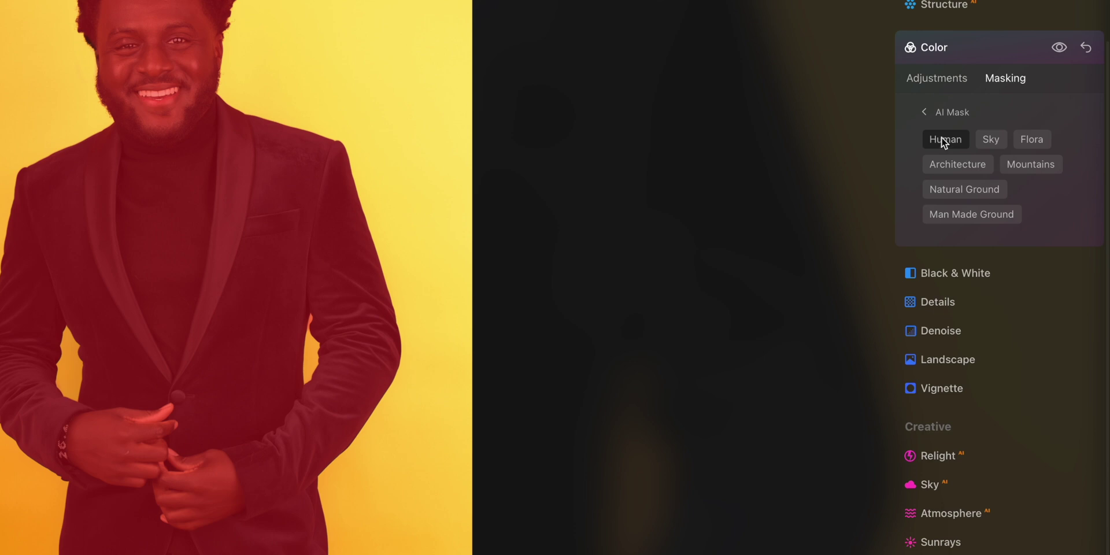
pyautogui.click(953, 110)
pyautogui.click(976, 217)
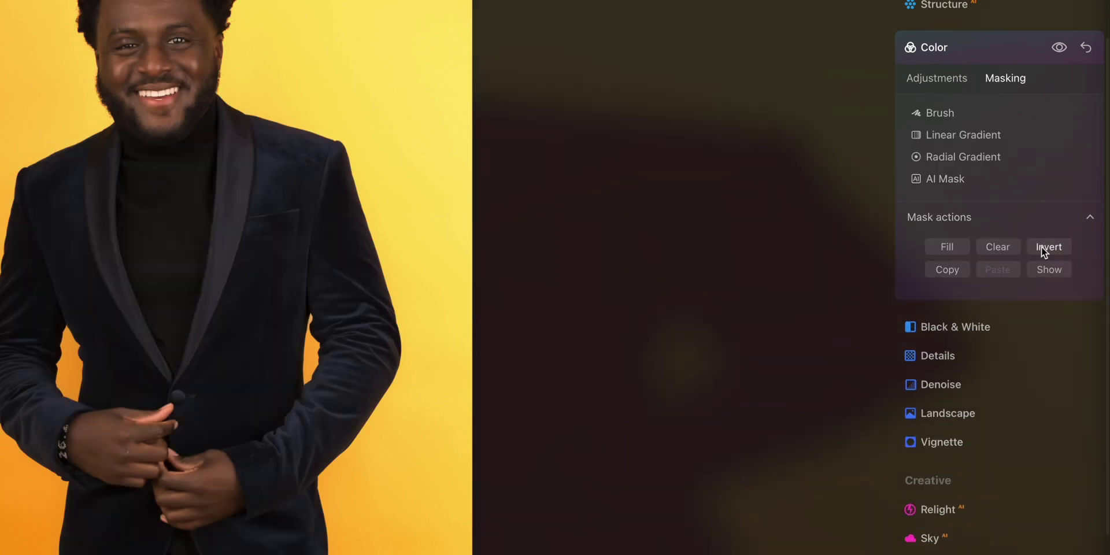
pyautogui.click(1042, 247)
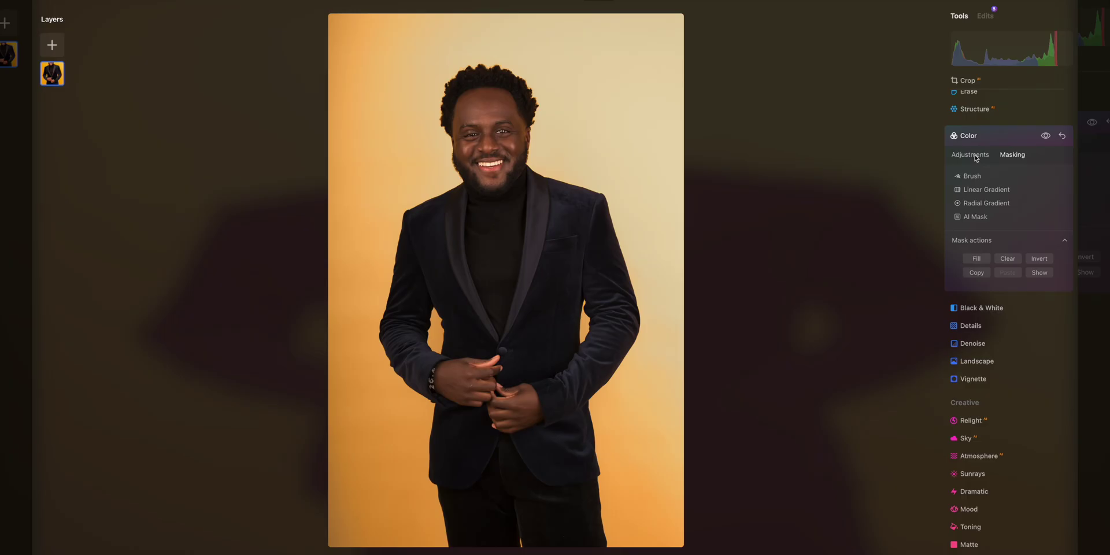
pyautogui.click(936, 77)
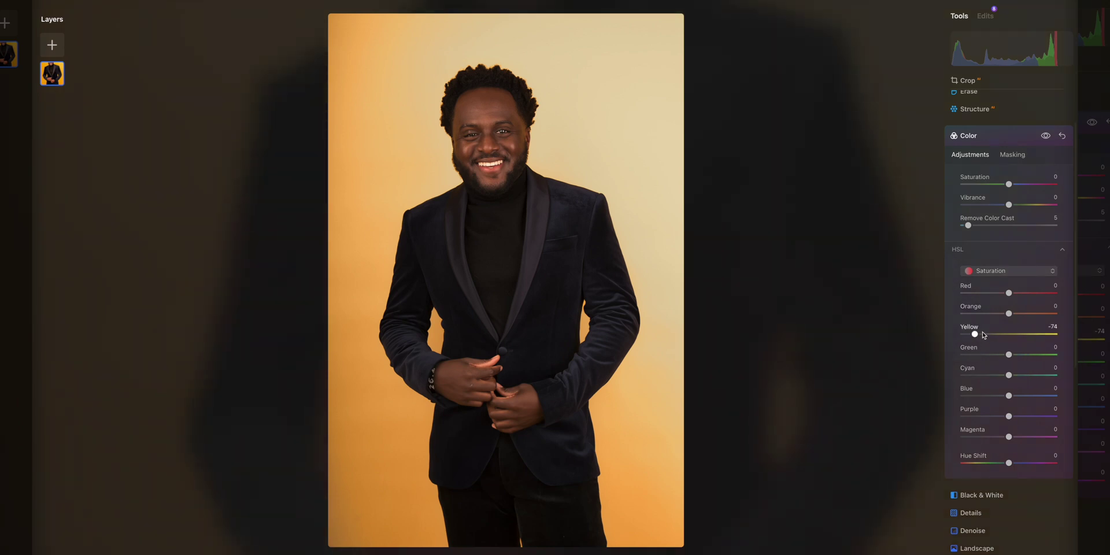
pyautogui.moveTo(975, 334); pyautogui.dragTo(1009, 335)
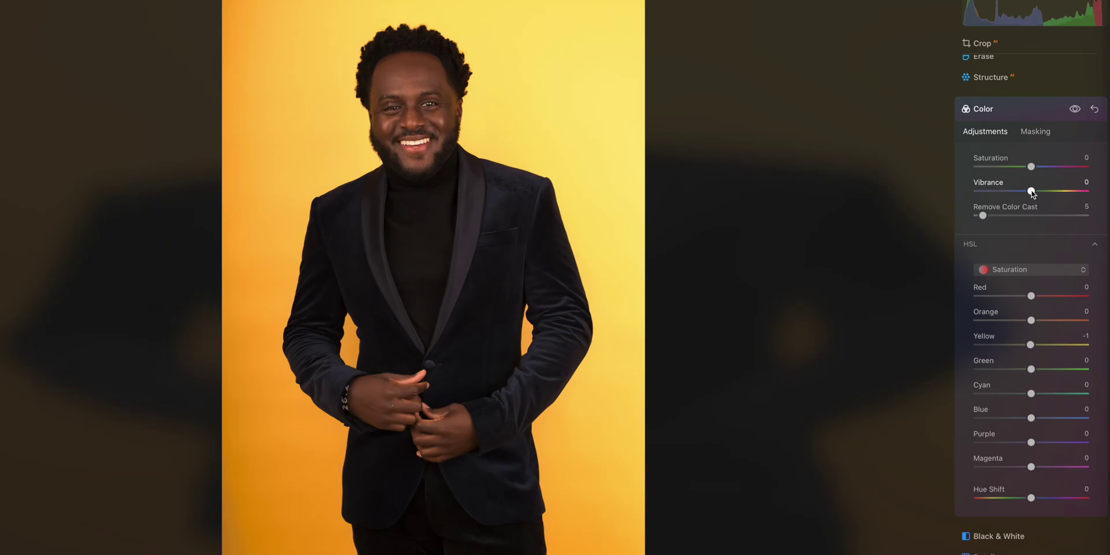
# Raise Vibrance to 100 and toggle the Color tool to compare before and after.
pyautogui.moveTo(1032, 192)
pyautogui.mouseDown()
pyautogui.moveTo(1106, 198)
pyautogui.moveTo(941, 189)
pyautogui.moveTo(1079, 195)
pyautogui.moveTo(1032, 191)
pyautogui.mouseUp()
pyautogui.click(1072, 110)
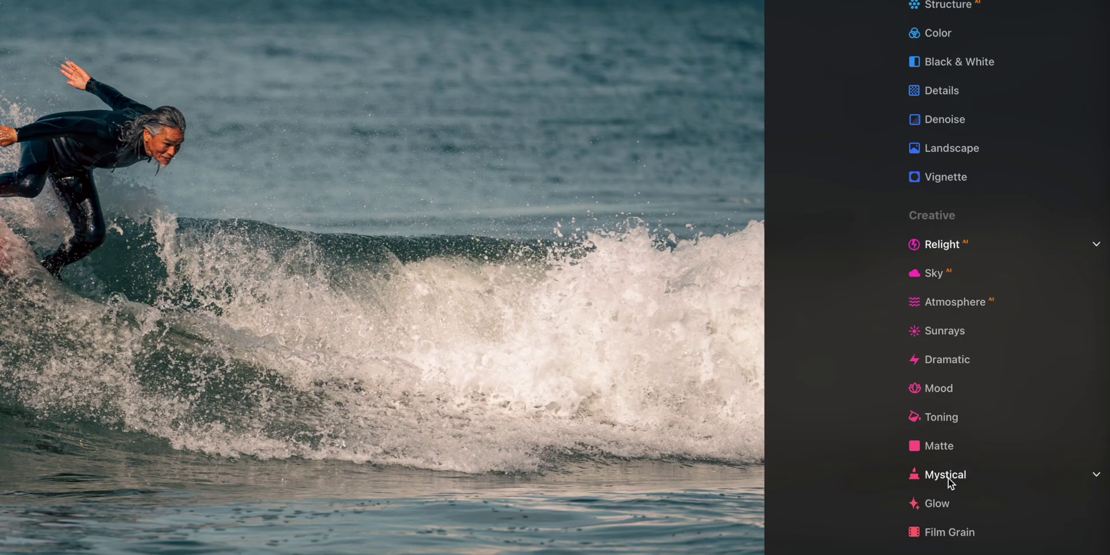
# Limit the Dramatic effect to the water with an AI Water mask.
pyautogui.click(954, 361)
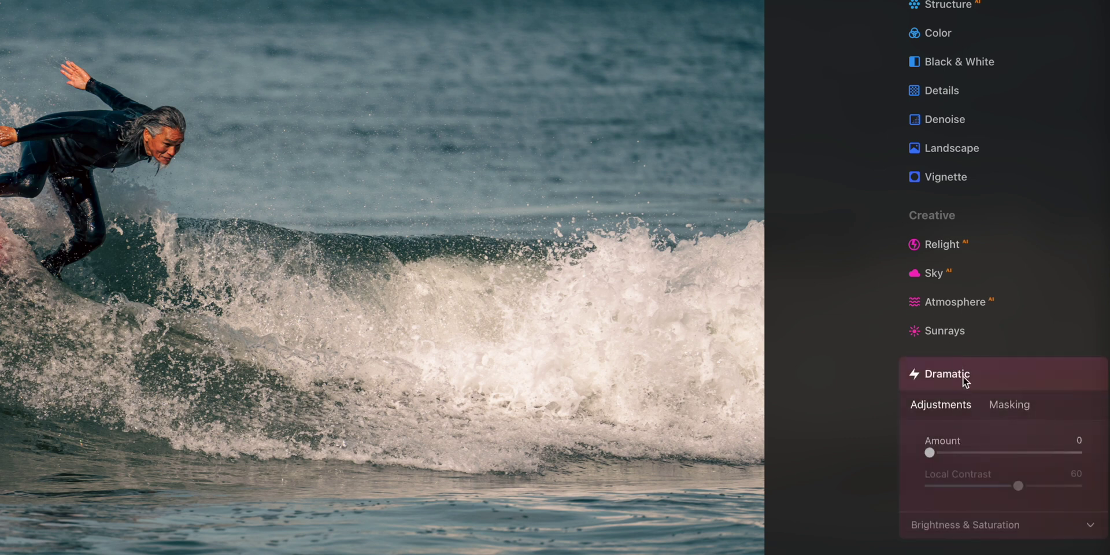
pyautogui.scroll(-2, 964, 380)
pyautogui.click(1004, 355)
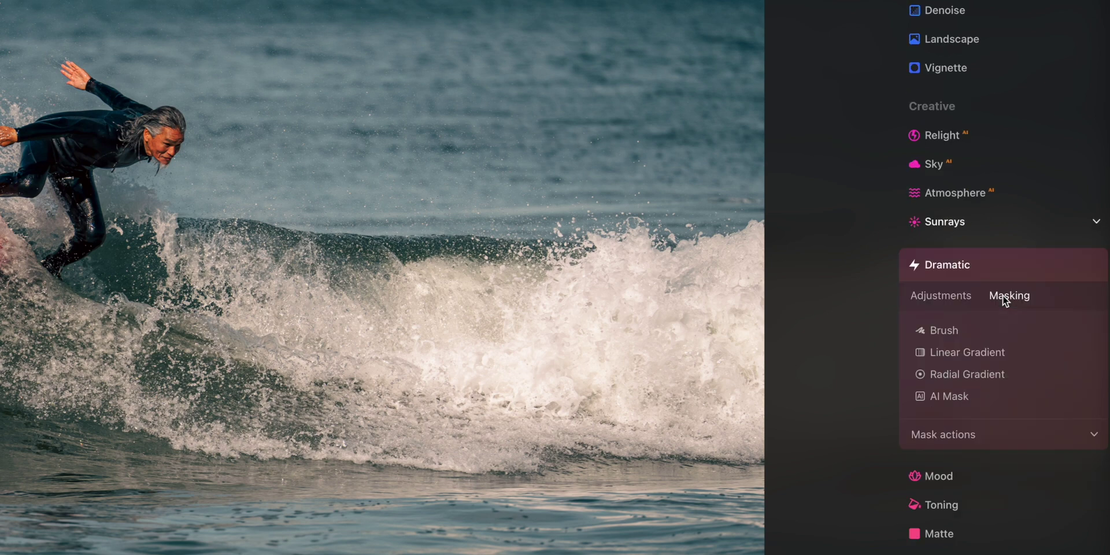
pyautogui.click(953, 335)
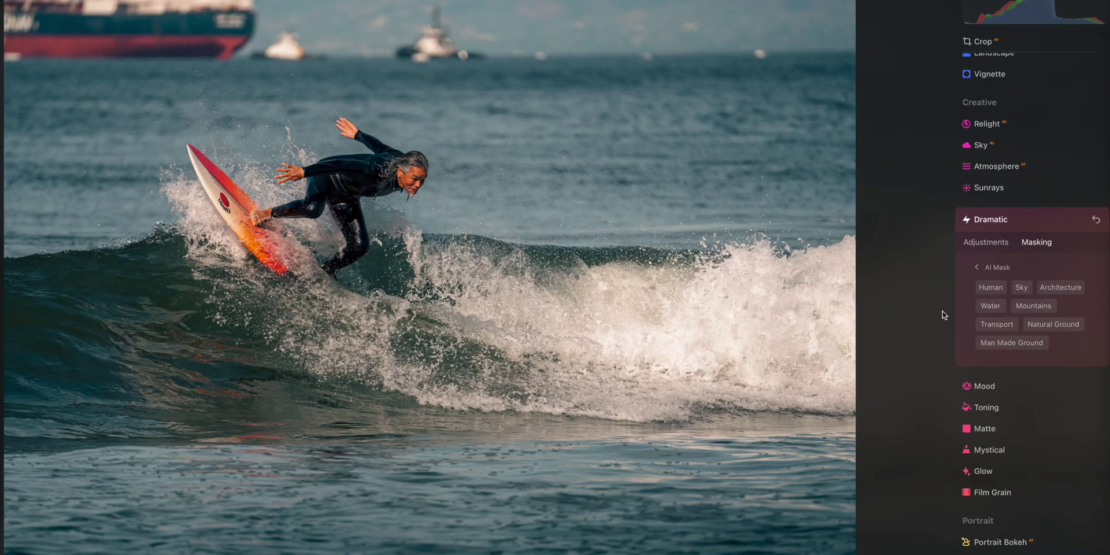
pyautogui.click(985, 306)
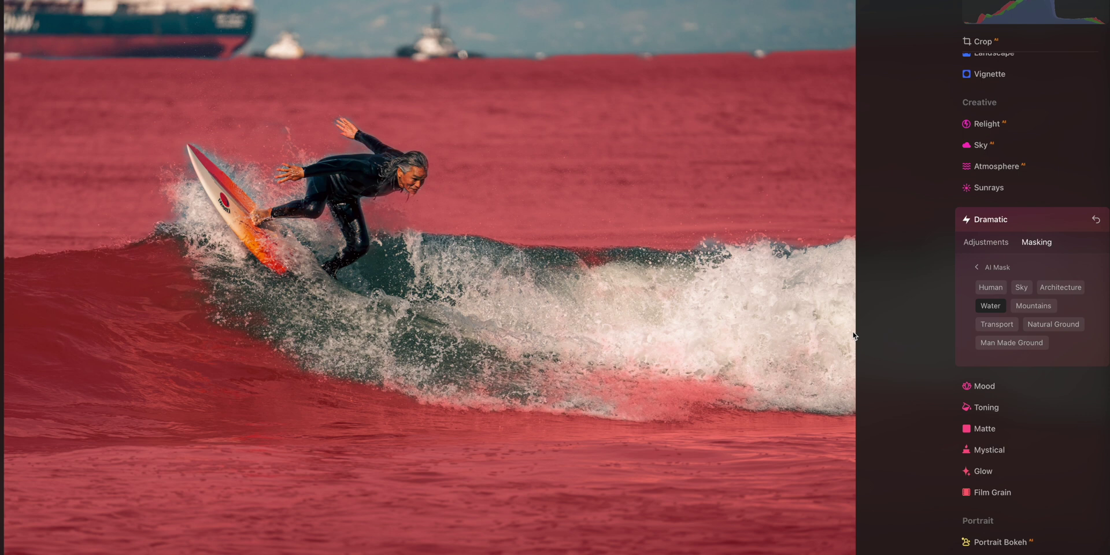
# Brush the mask over the breaking wave and set the Dramatic Amount to 85.
pyautogui.click(1002, 267)
pyautogui.click(990, 266)
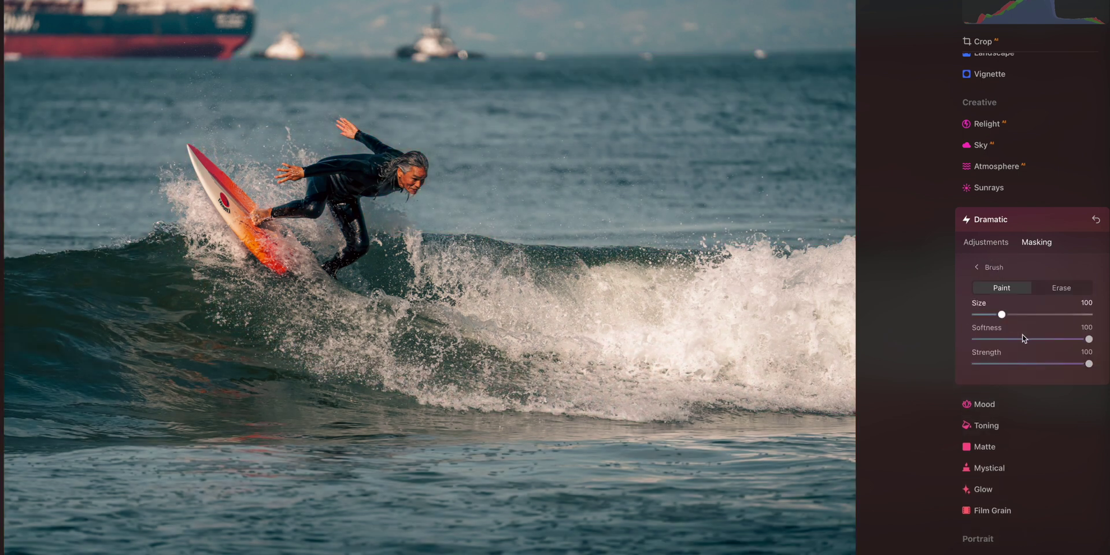
pyautogui.moveTo(437, 307)
pyautogui.mouseDown()
pyautogui.moveTo(748, 330)
pyautogui.moveTo(445, 338)
pyautogui.moveTo(648, 349)
pyautogui.moveTo(335, 346)
pyautogui.moveTo(269, 335)
pyautogui.moveTo(691, 396)
pyautogui.moveTo(300, 360)
pyautogui.moveTo(515, 397)
pyautogui.moveTo(901, 355)
pyautogui.moveTo(741, 383)
pyautogui.moveTo(844, 310)
pyautogui.moveTo(851, 275)
pyautogui.moveTo(797, 252)
pyautogui.moveTo(560, 250)
pyautogui.mouseUp()
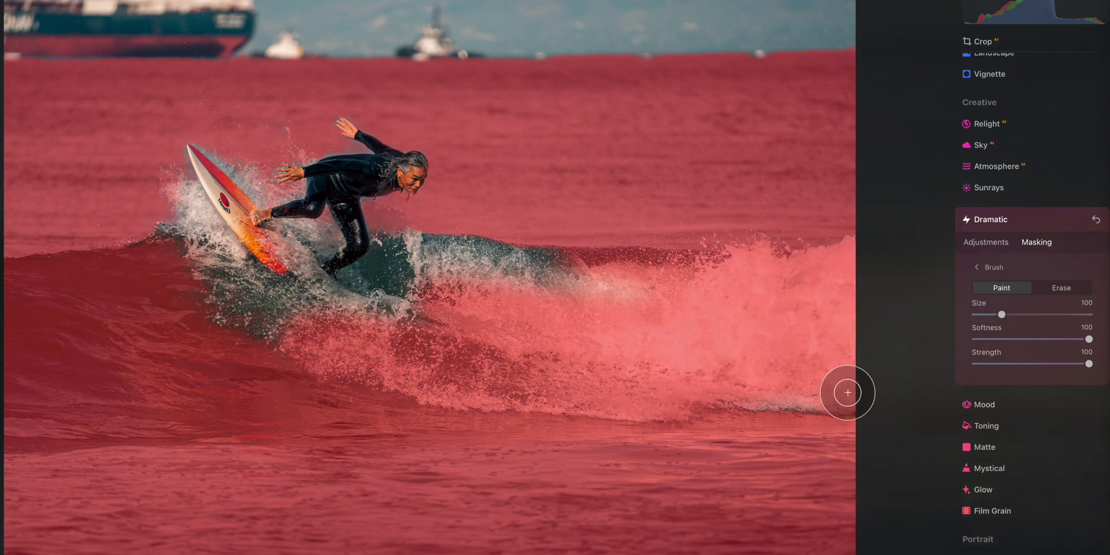
pyautogui.moveTo(583, 270)
pyautogui.mouseDown()
pyautogui.moveTo(404, 255)
pyautogui.moveTo(619, 275)
pyautogui.moveTo(391, 289)
pyautogui.moveTo(318, 325)
pyautogui.moveTo(391, 263)
pyautogui.moveTo(333, 341)
pyautogui.moveTo(216, 297)
pyautogui.moveTo(154, 199)
pyautogui.moveTo(185, 235)
pyautogui.moveTo(182, 205)
pyautogui.moveTo(251, 307)
pyautogui.moveTo(300, 295)
pyautogui.moveTo(489, 358)
pyautogui.mouseUp()
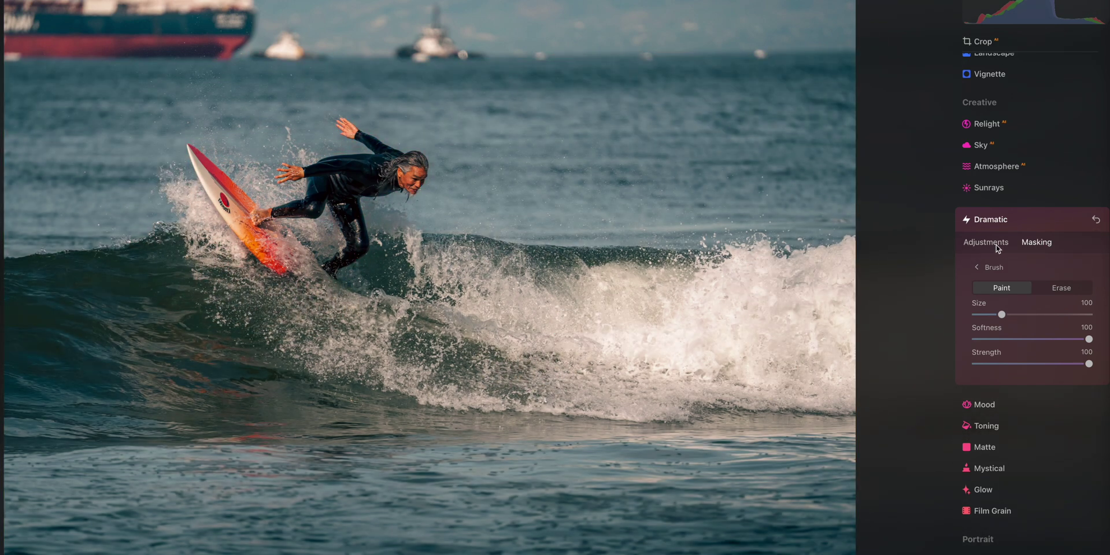
pyautogui.click(997, 249)
pyautogui.moveTo(979, 278); pyautogui.dragTo(1081, 286)
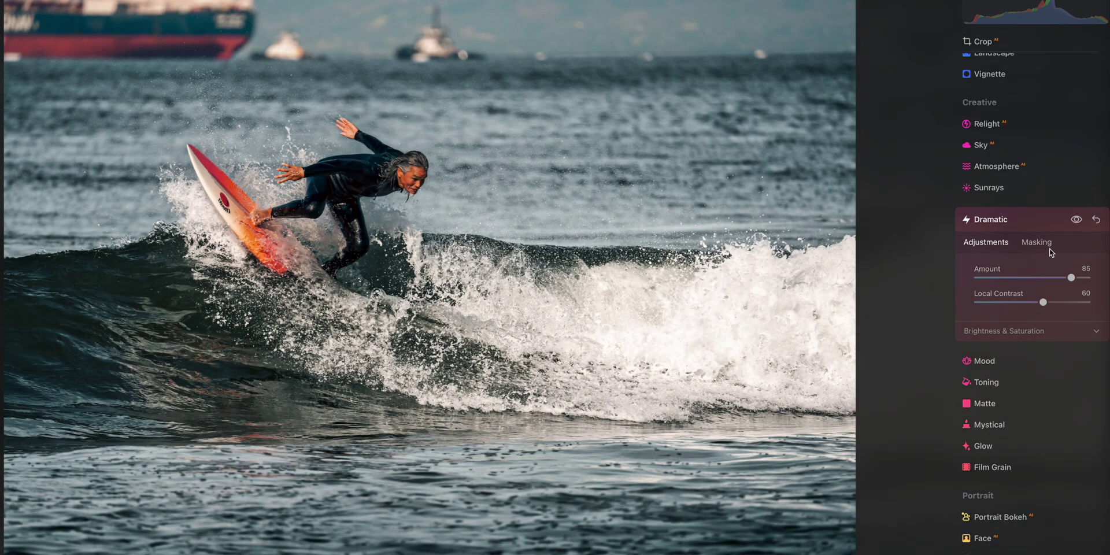
# Toggle the Dramatic effect to compare the surfer photo with and without it.
pyautogui.click(1077, 223)
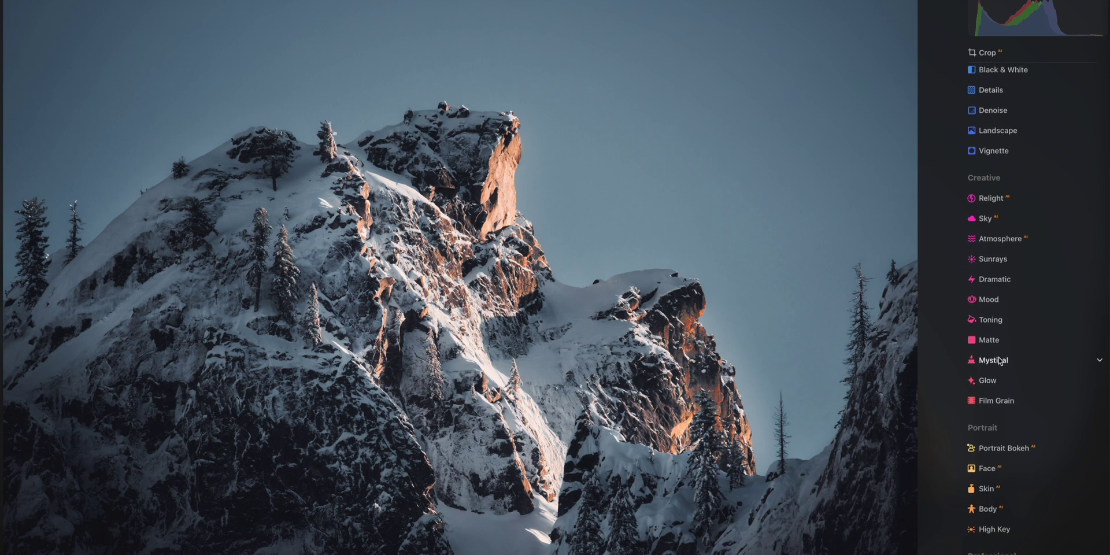
# Apply an AI Mountains mask to the Glow effect on the snowy peak.
pyautogui.click(989, 381)
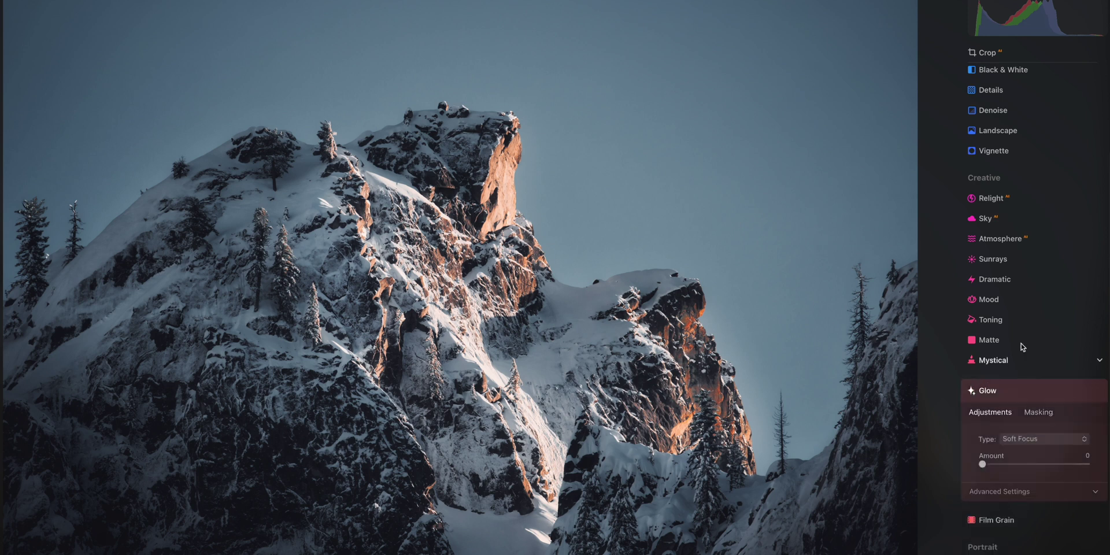
pyautogui.click(1038, 293)
pyautogui.click(996, 364)
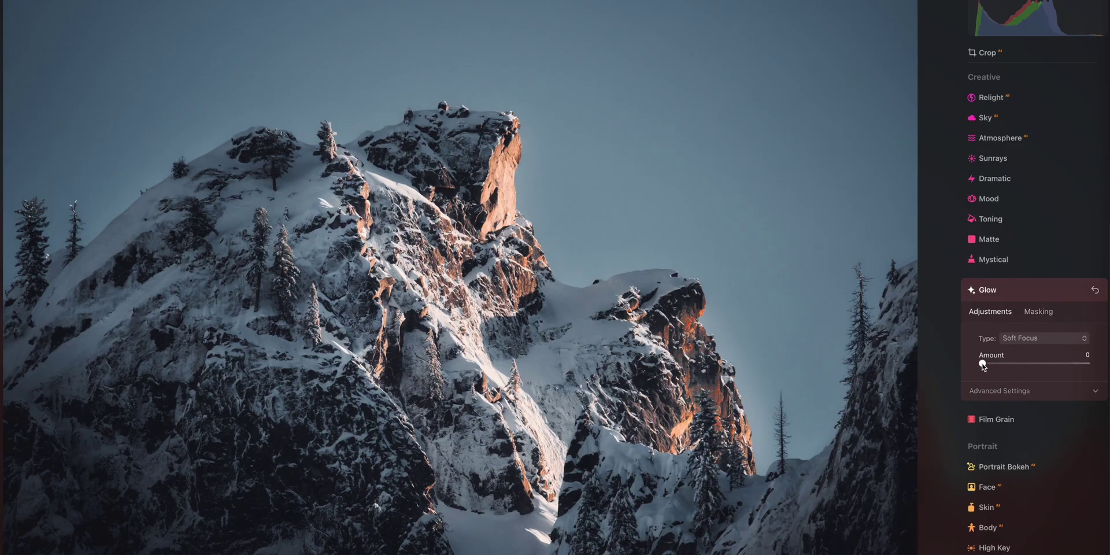
# Increase the mountain Glow's Amount and expand its Advanced Settings.
pyautogui.moveTo(987, 362); pyautogui.dragTo(1029, 402)
pyautogui.click(1013, 397)
pyautogui.scroll(-2, 1018, 398)
# Raise the mountain photo's Glow Amount to 32 and collapse the Glow settings.
pyautogui.moveTo(1004, 294); pyautogui.dragTo(1016, 295)
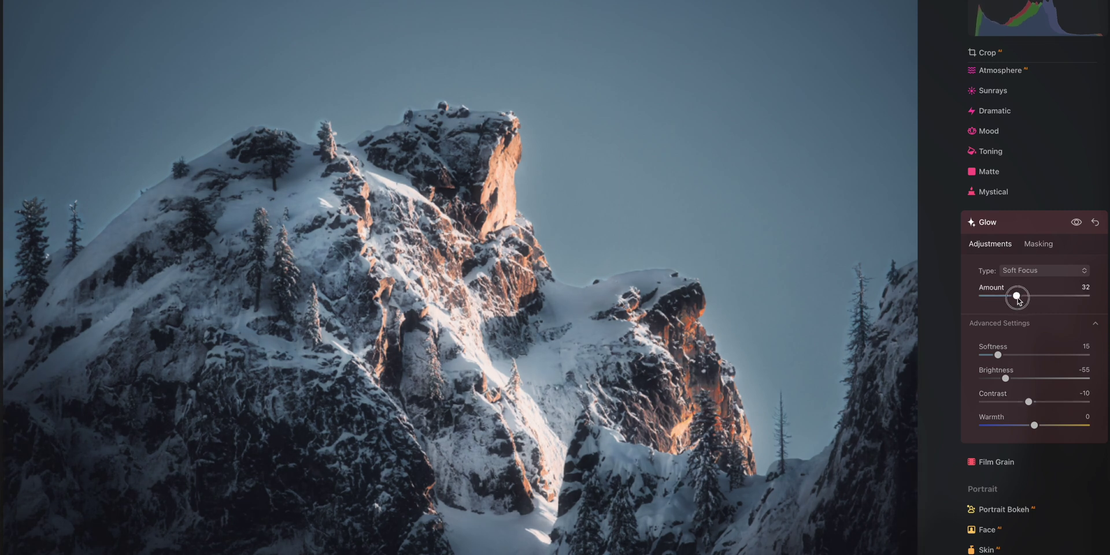
pyautogui.click(990, 223)
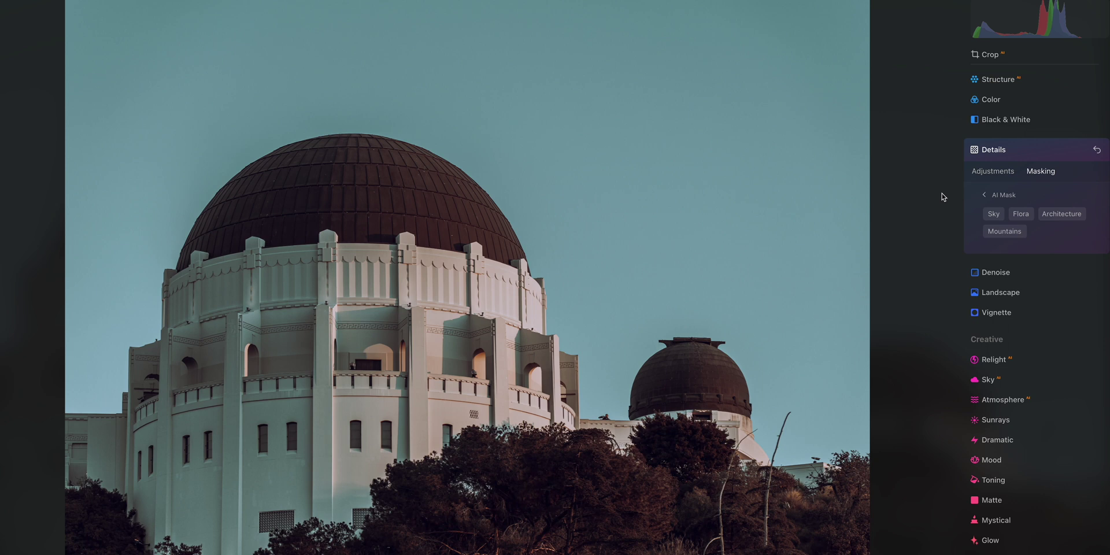
# Mask Details to the observatory's architecture, boost small and medium details and sharpening, then compare.
pyautogui.click(1064, 217)
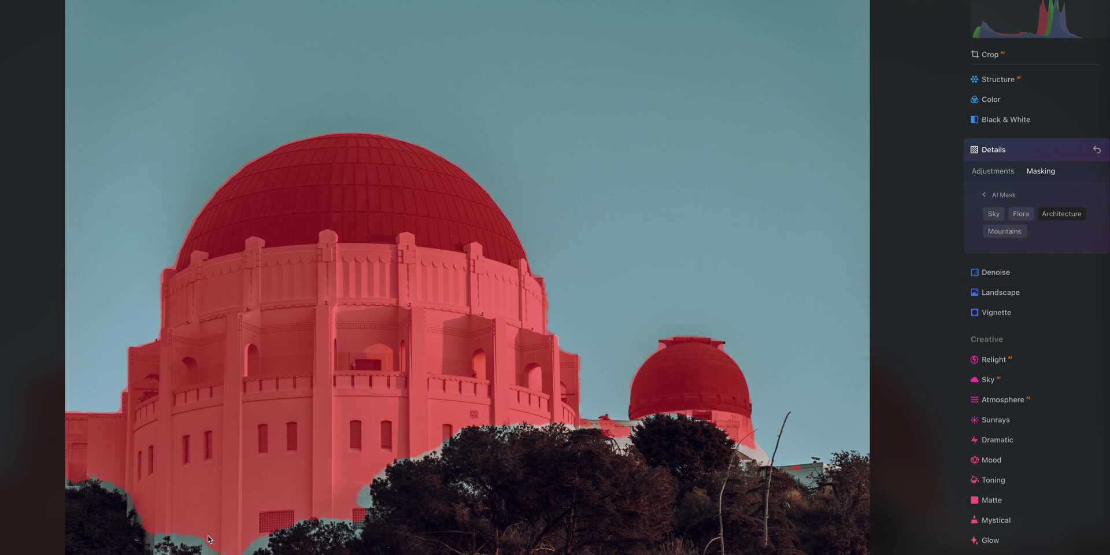
pyautogui.click(999, 173)
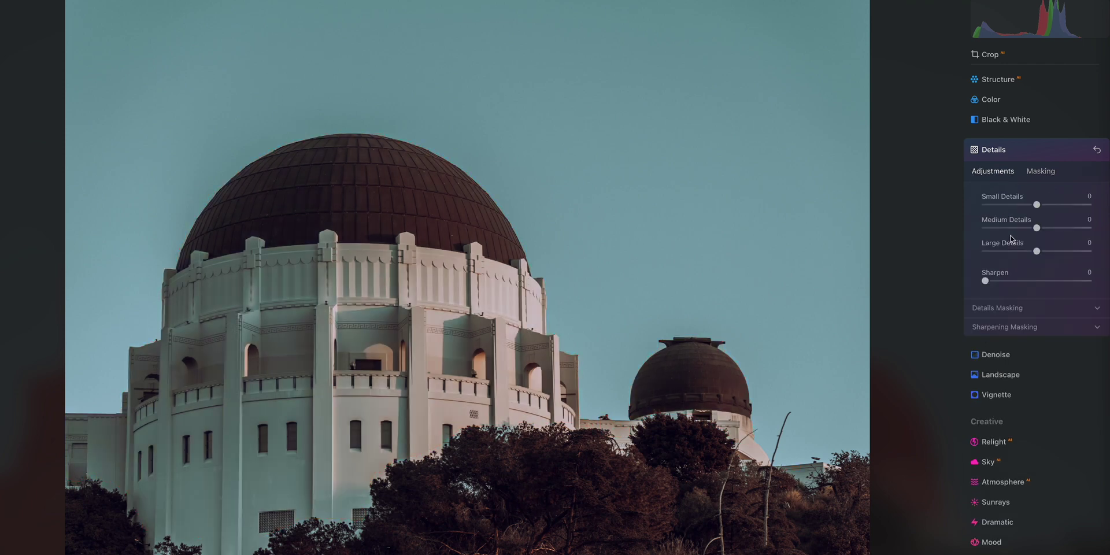
pyautogui.moveTo(1037, 206); pyautogui.dragTo(1055, 228)
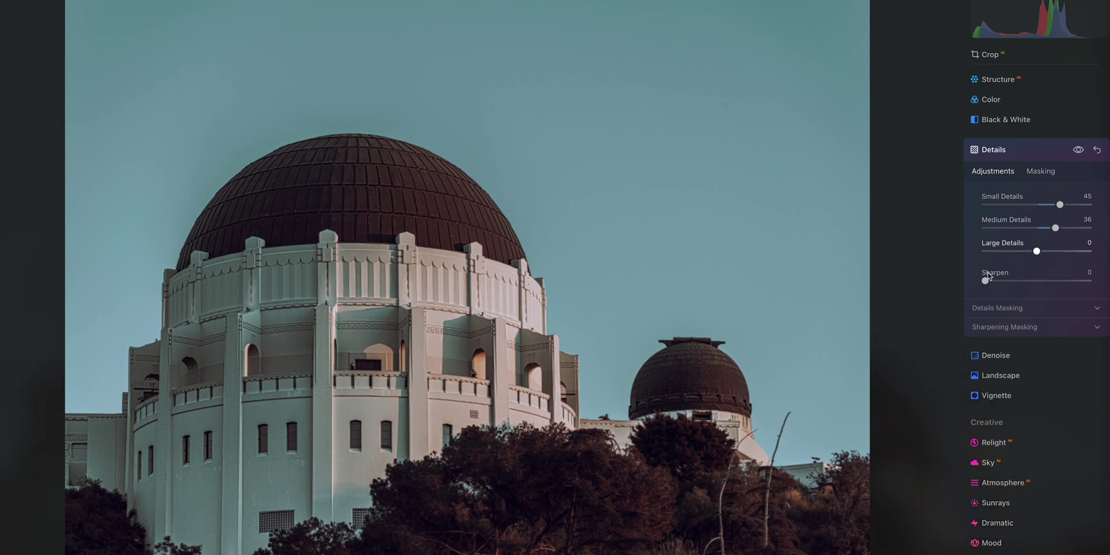
pyautogui.moveTo(985, 280); pyautogui.dragTo(1026, 281)
pyautogui.click(1078, 151)
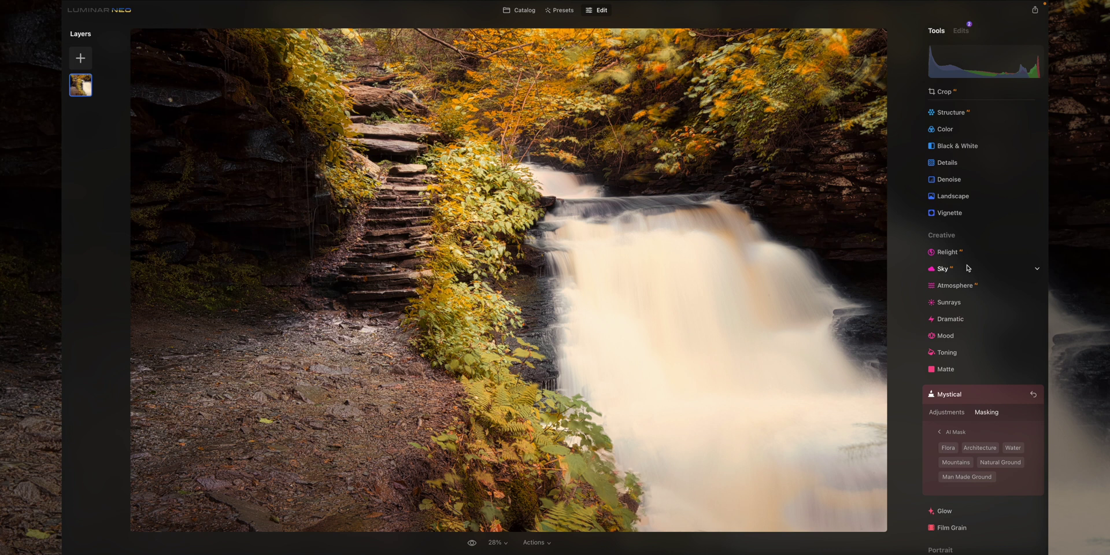
# Mask Mystical to Man Made Ground, then brush-erase stray mask along the bottom edge and waterfall rocks.
pyautogui.scroll(-2, 964, 349)
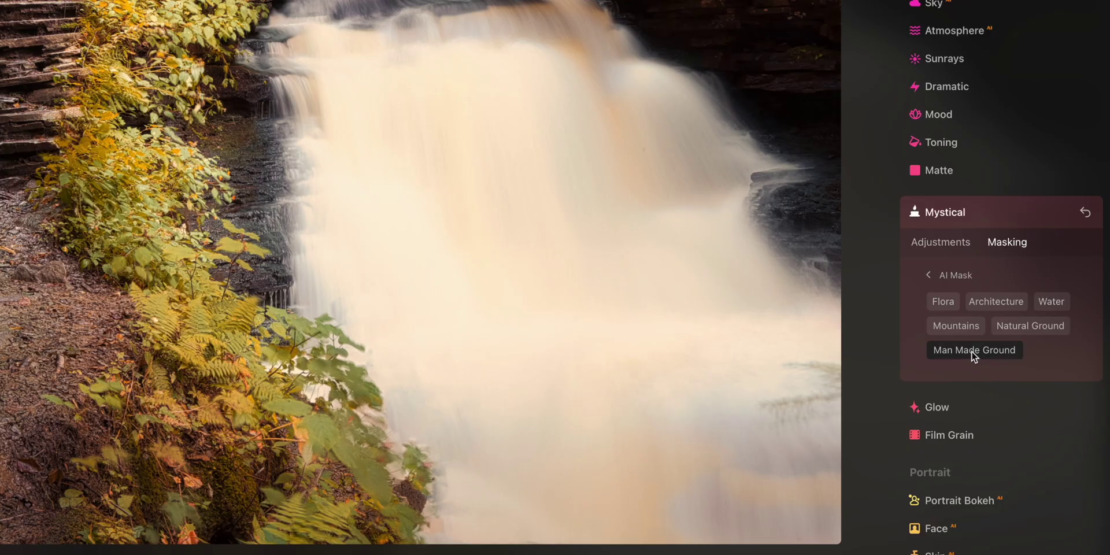
pyautogui.click(971, 350)
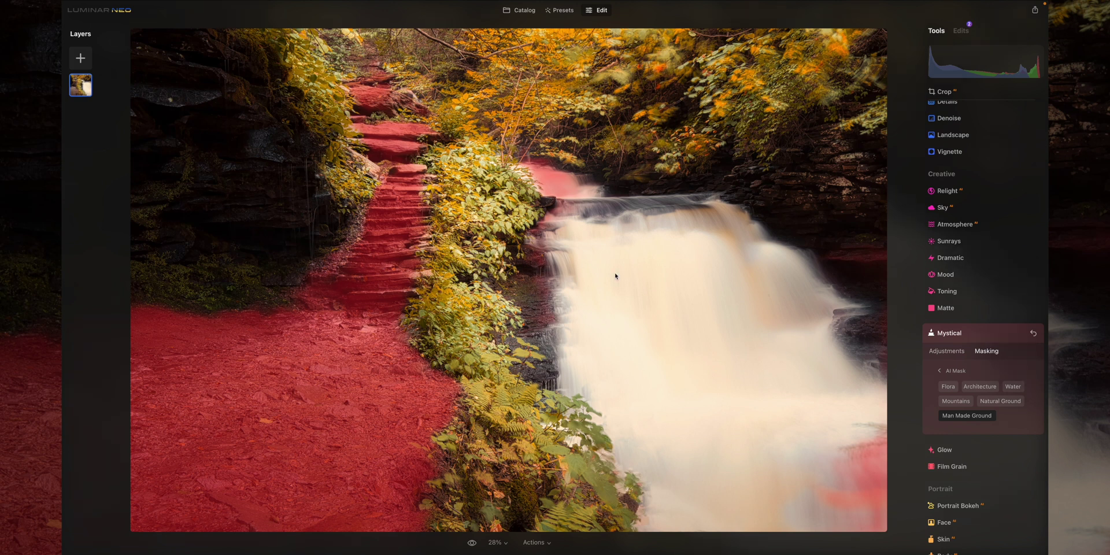
pyautogui.click(952, 372)
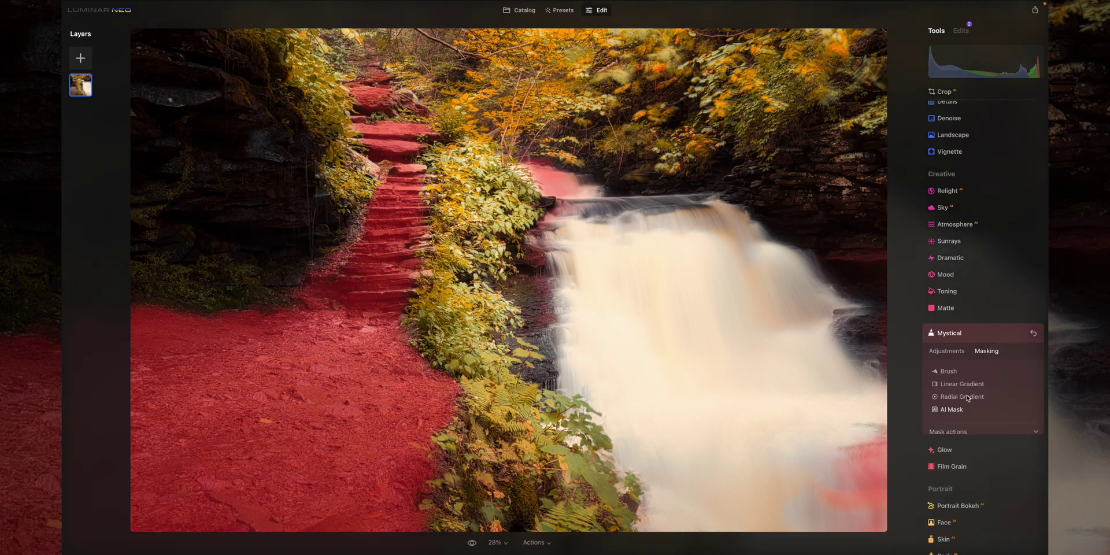
pyautogui.click(952, 376)
pyautogui.click(1005, 386)
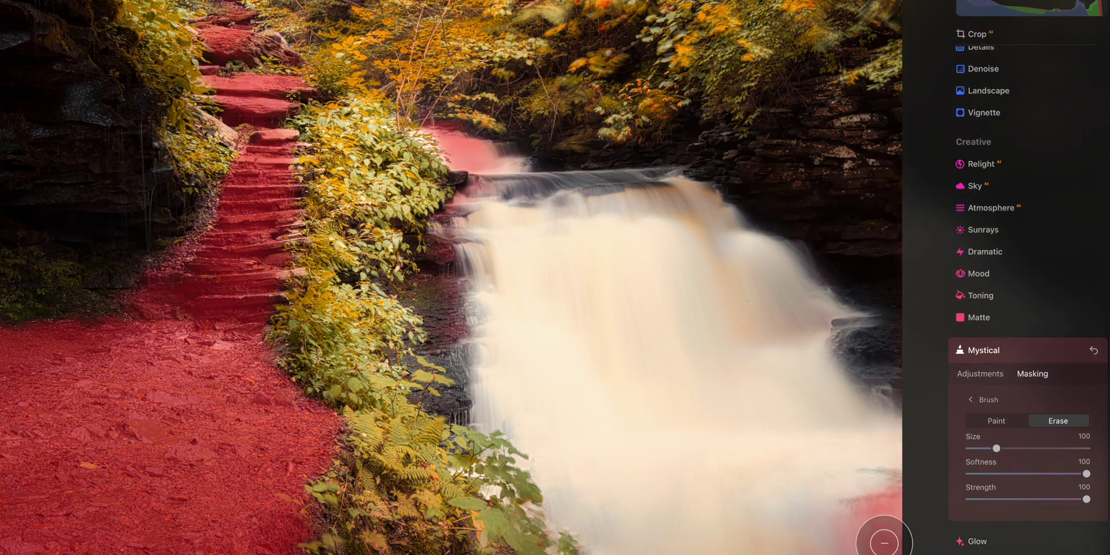
pyautogui.moveTo(905, 552); pyautogui.dragTo(792, 553)
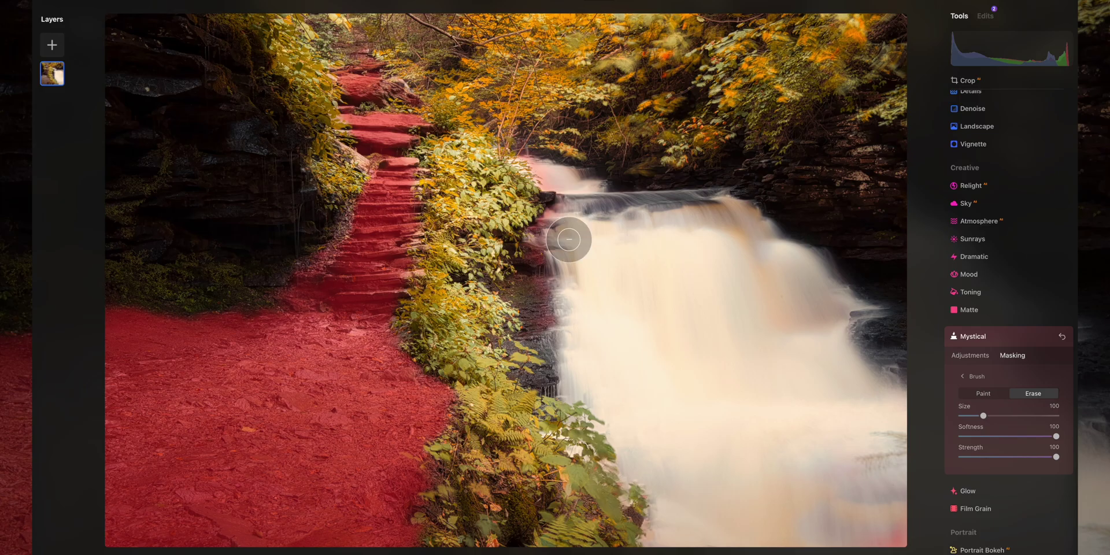
pyautogui.moveTo(553, 197)
pyautogui.mouseDown()
pyautogui.moveTo(529, 223)
pyautogui.moveTo(535, 153)
pyautogui.moveTo(515, 153)
pyautogui.moveTo(506, 127)
pyautogui.mouseUp()
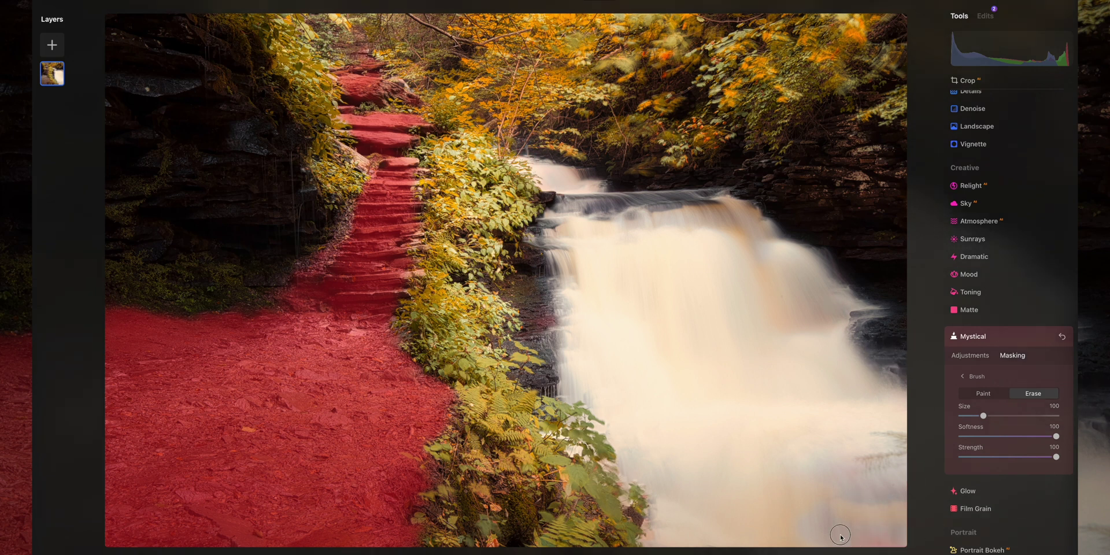
pyautogui.click(972, 355)
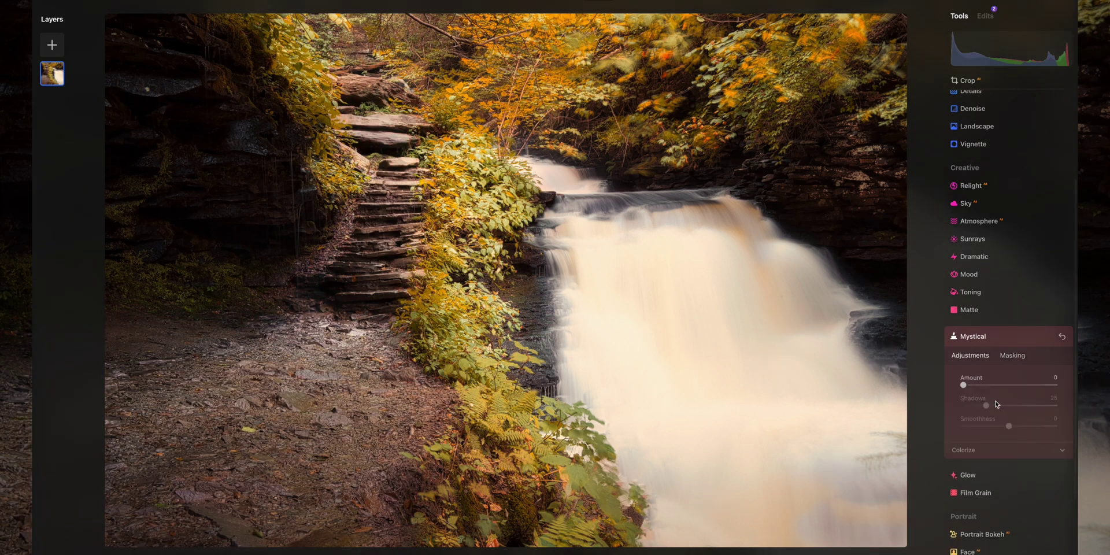